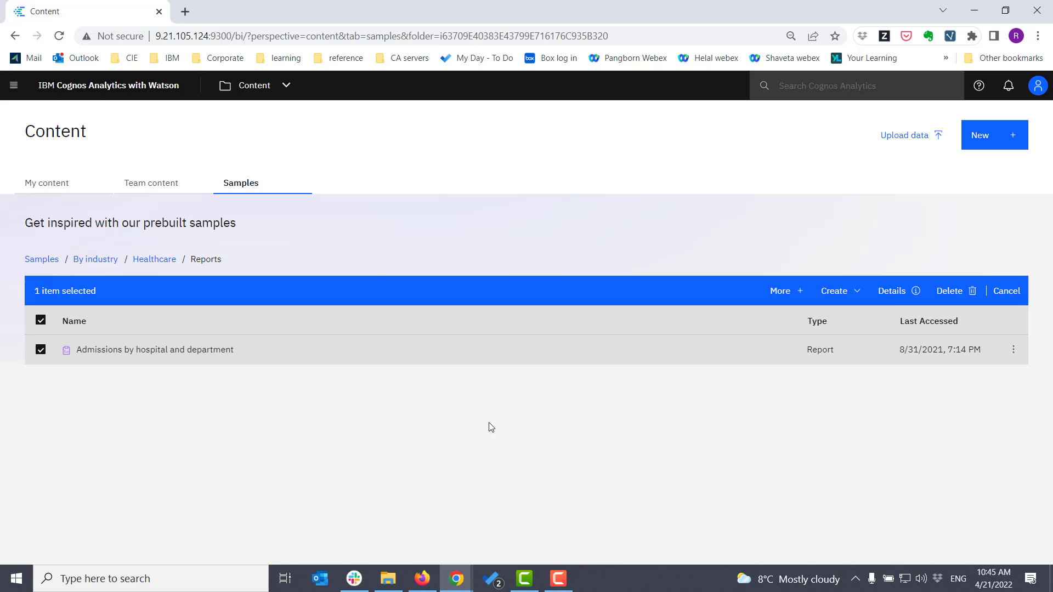
- Copy the Admissions by hospital and department report into My content > my reports
left_click(1013, 351)
left_click(976, 433)
left_click(269, 192)
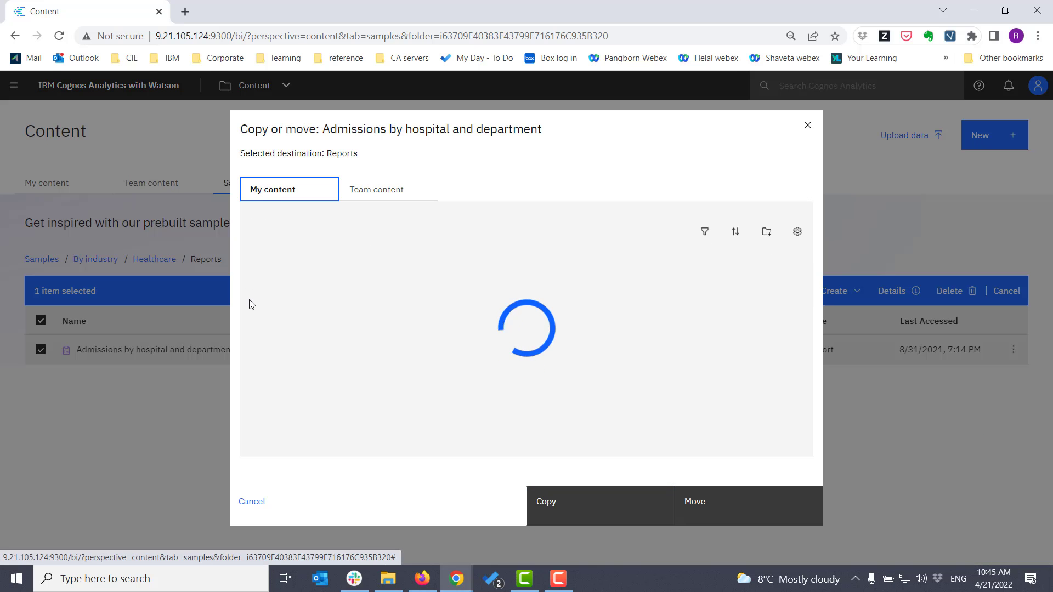
left_click(293, 340)
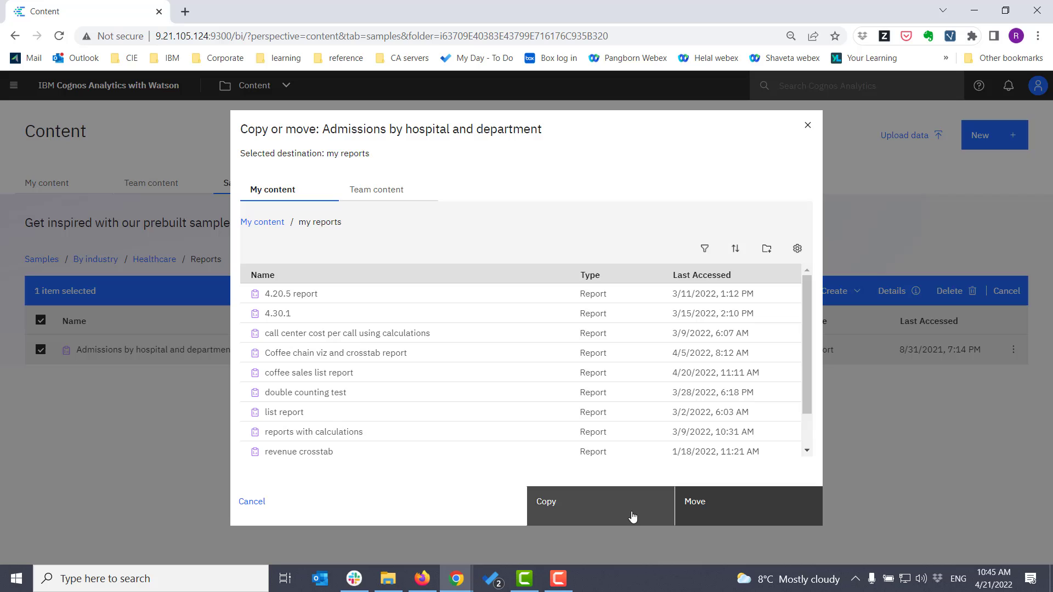
left_click(633, 517)
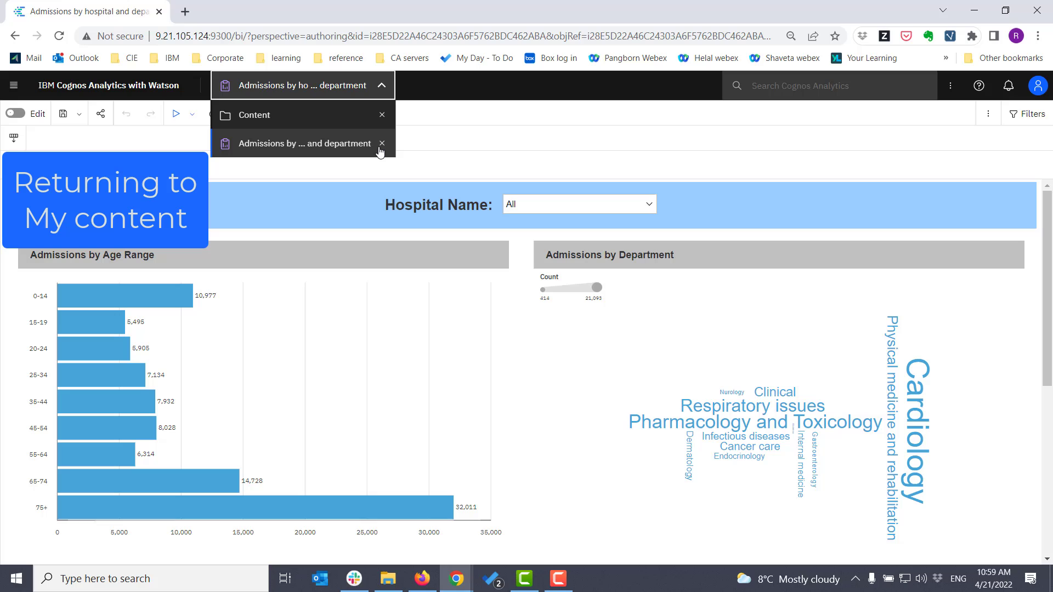
- Close the report and start a new schedule from the copied report's Schedule properties
left_click(381, 144)
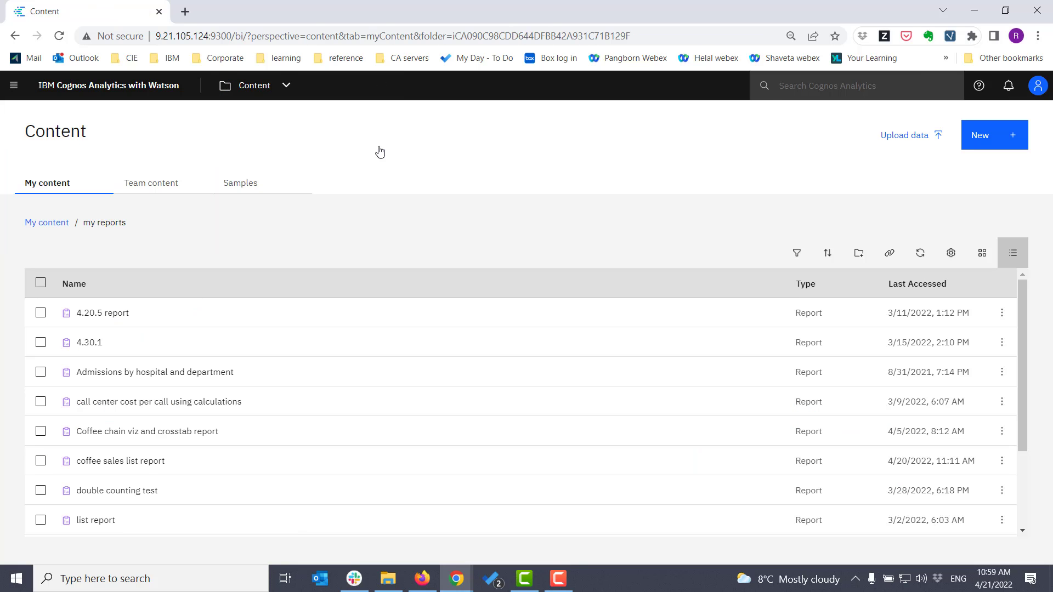
left_click(1001, 371)
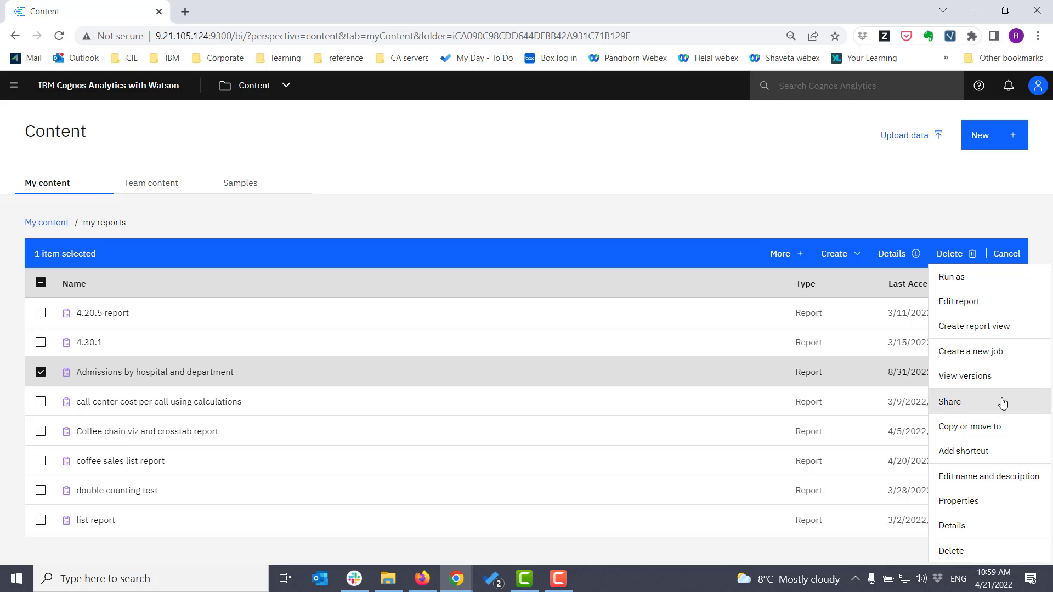
left_click(984, 511)
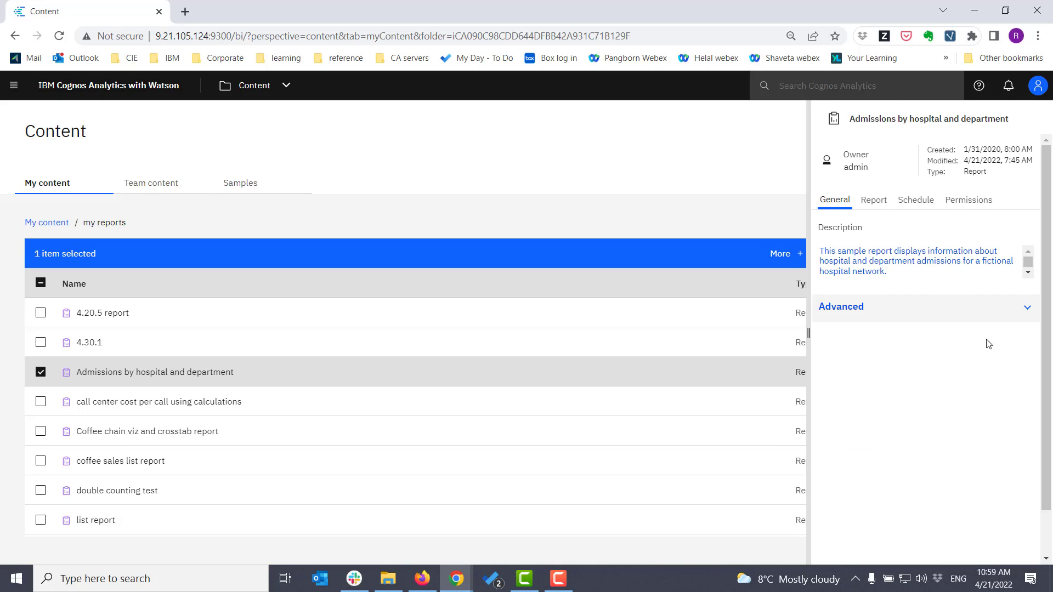
left_click(913, 200)
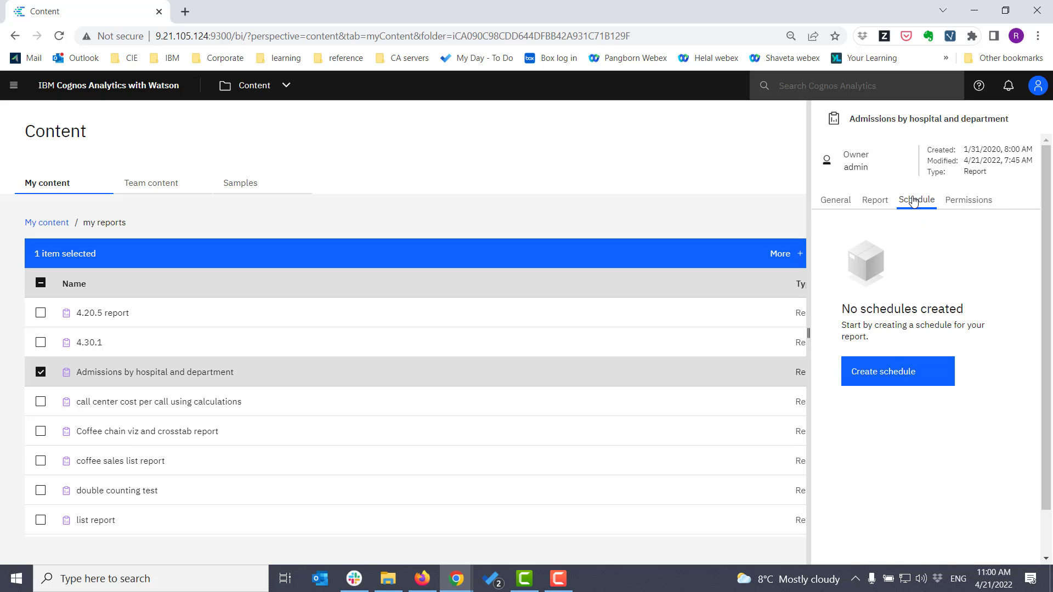
left_click(888, 369)
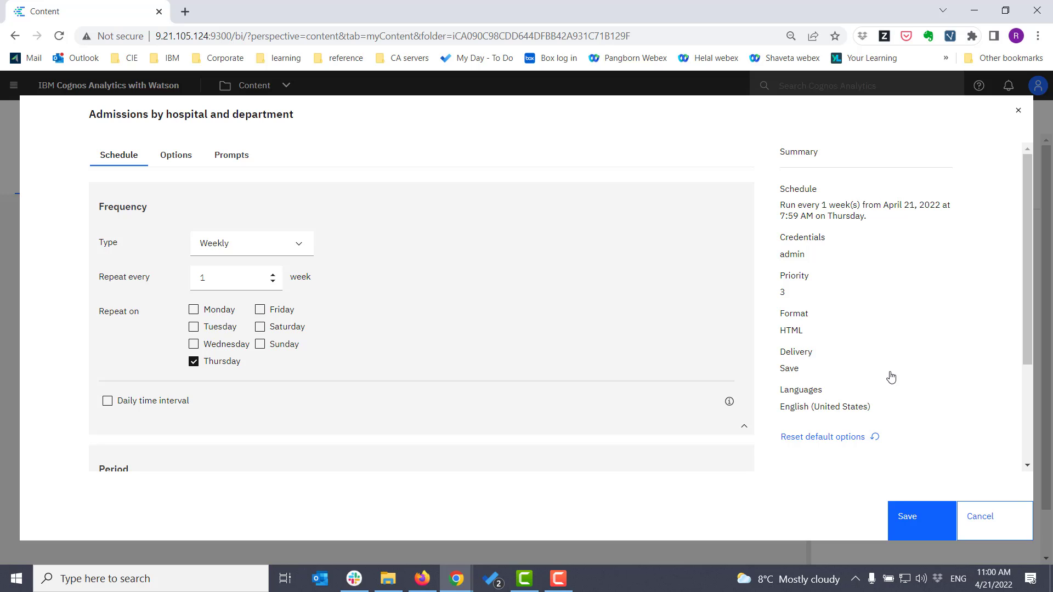
- Settle the schedule frequency on Weekly after trying extra days and the Monthly option
left_click(298, 245)
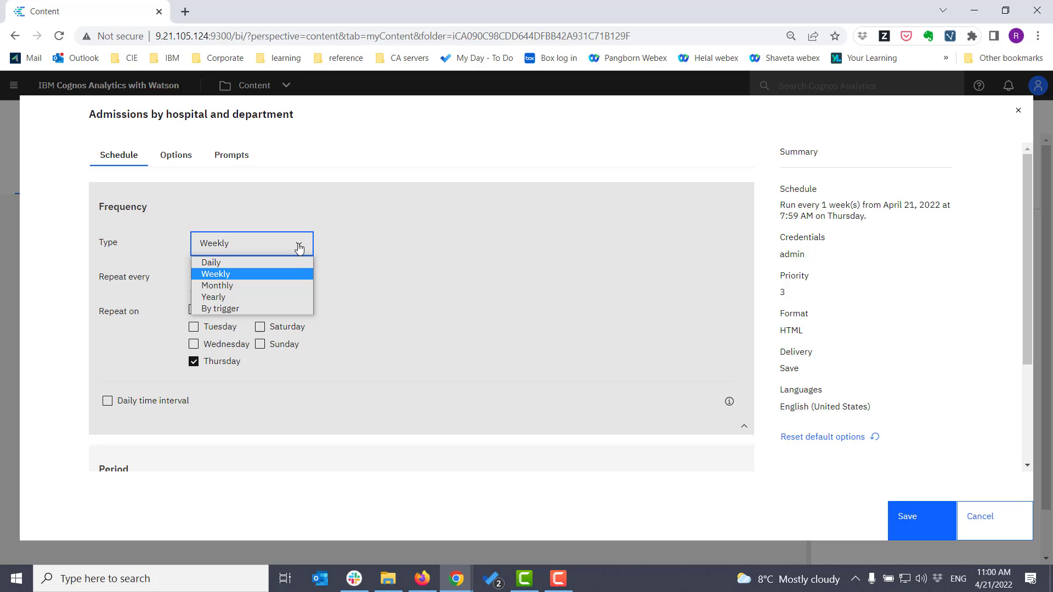
left_click(407, 238)
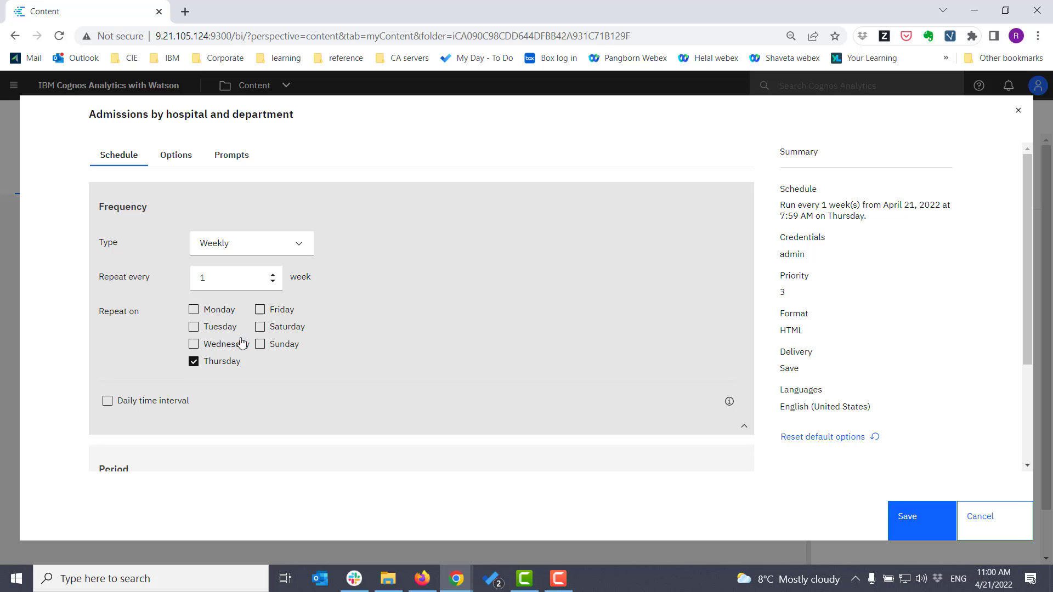
left_click(259, 327)
left_click(260, 311)
left_click(293, 243)
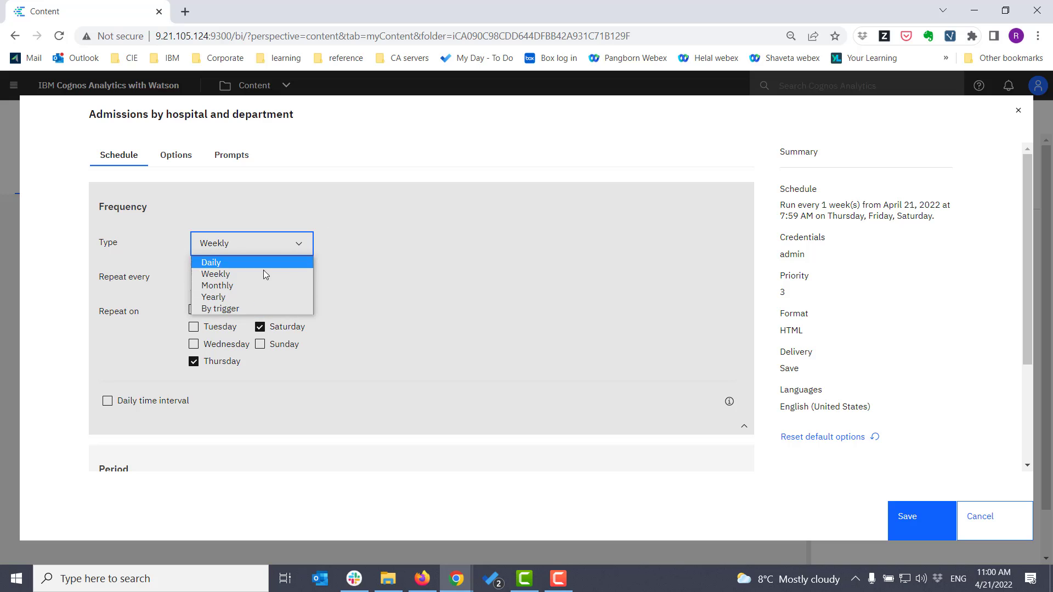
left_click(238, 286)
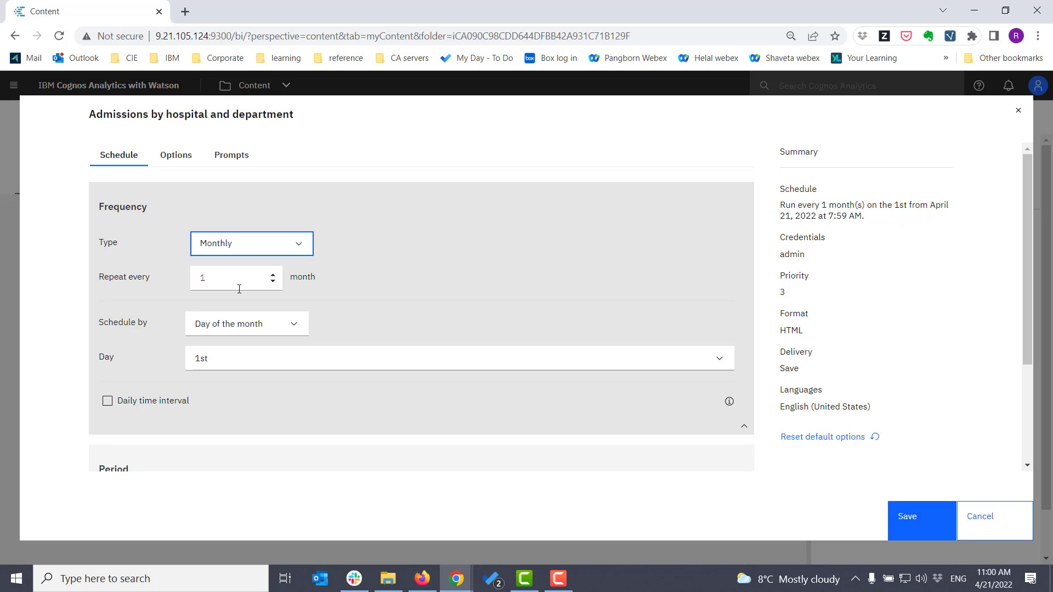
left_click(296, 329)
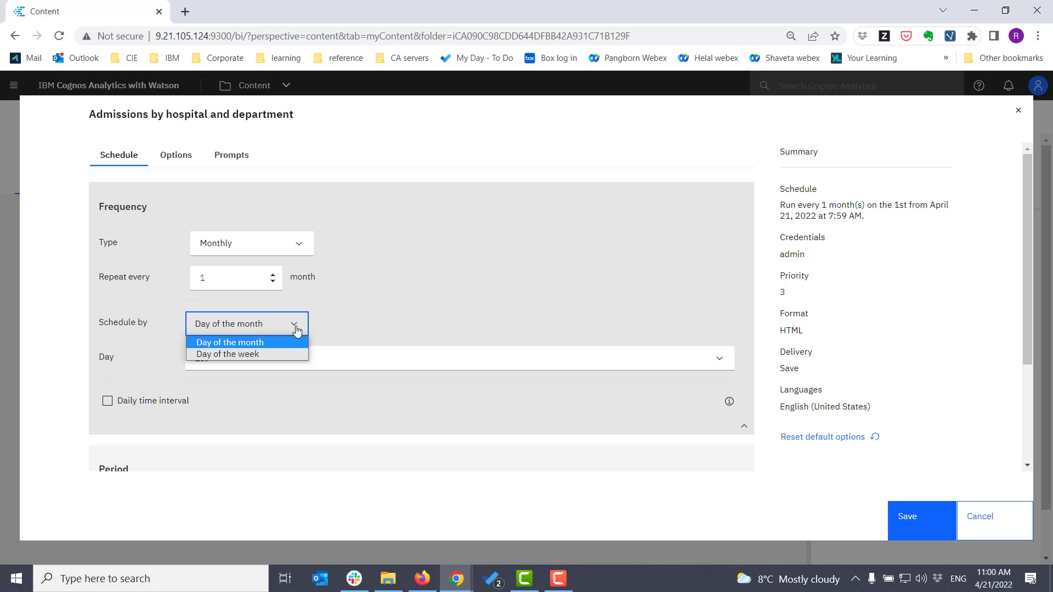
left_click(402, 304)
left_click(299, 246)
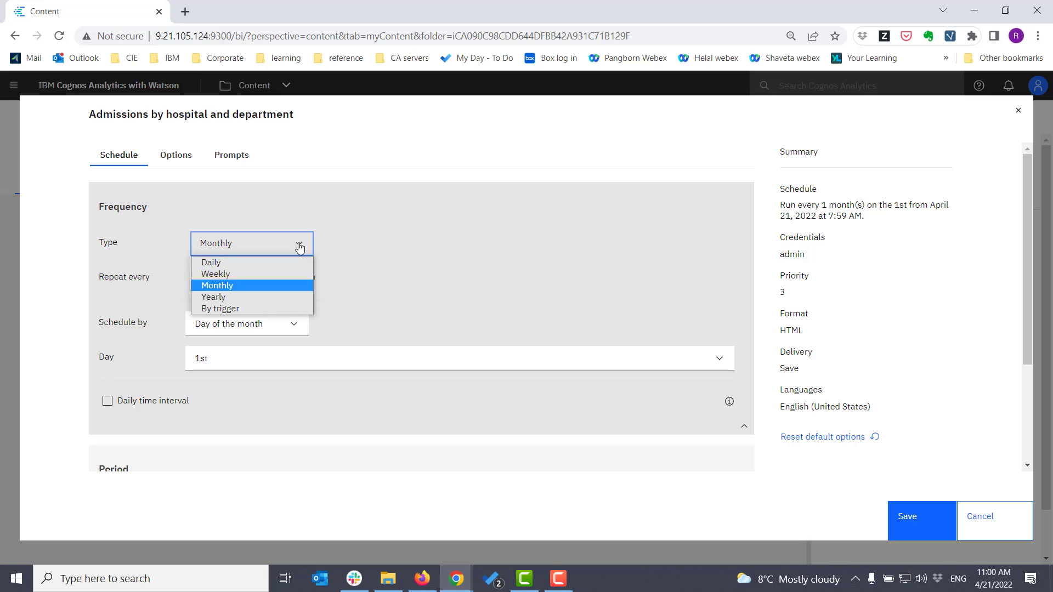
left_click(229, 274)
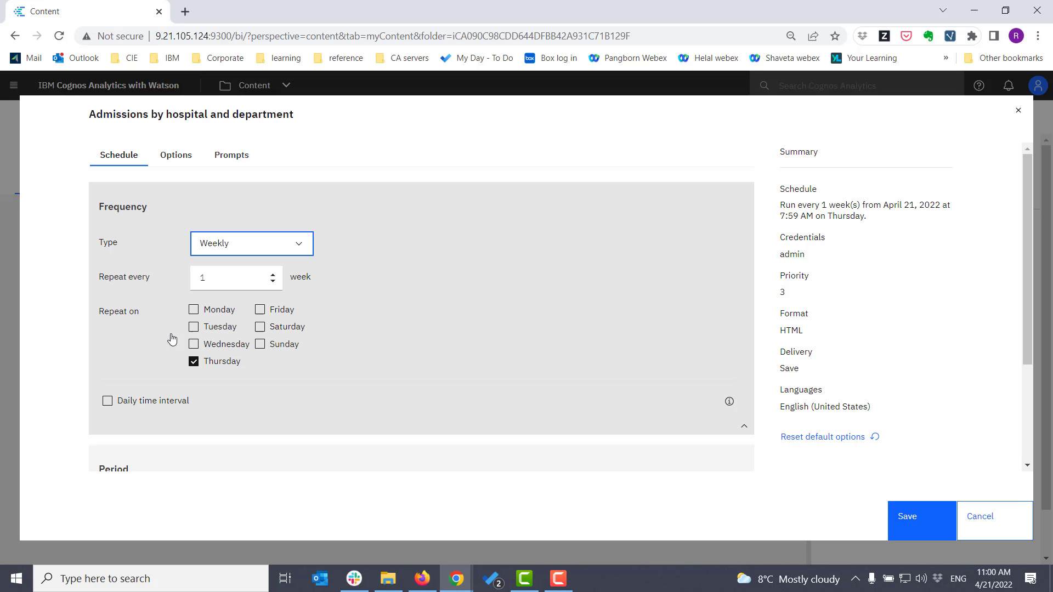
- Add a 1-hour daily time interval and set the end date to 2022-04-21, 8:01 AM
left_click(108, 401)
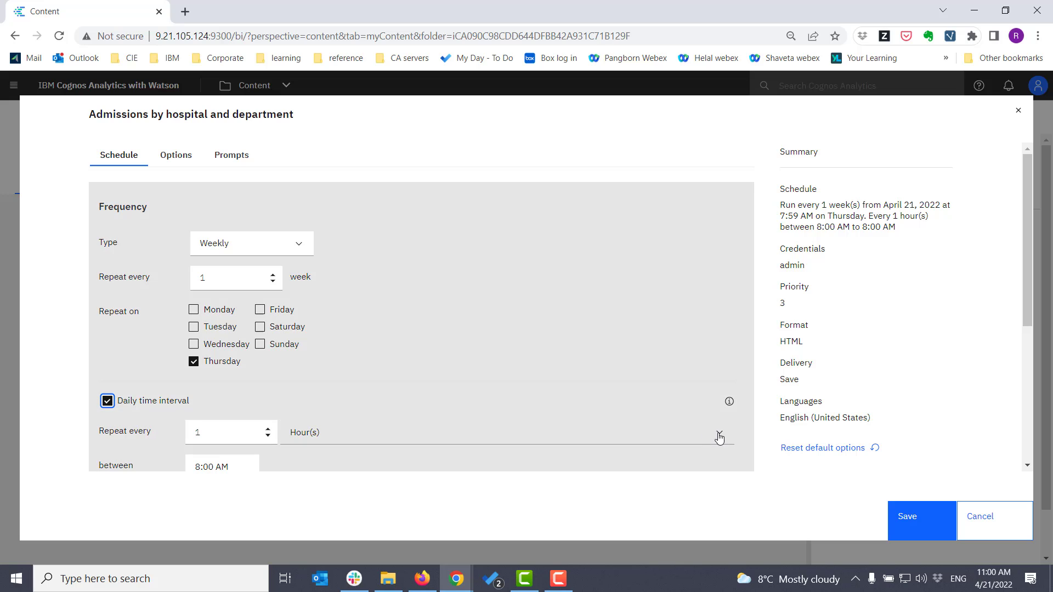
left_click(719, 434)
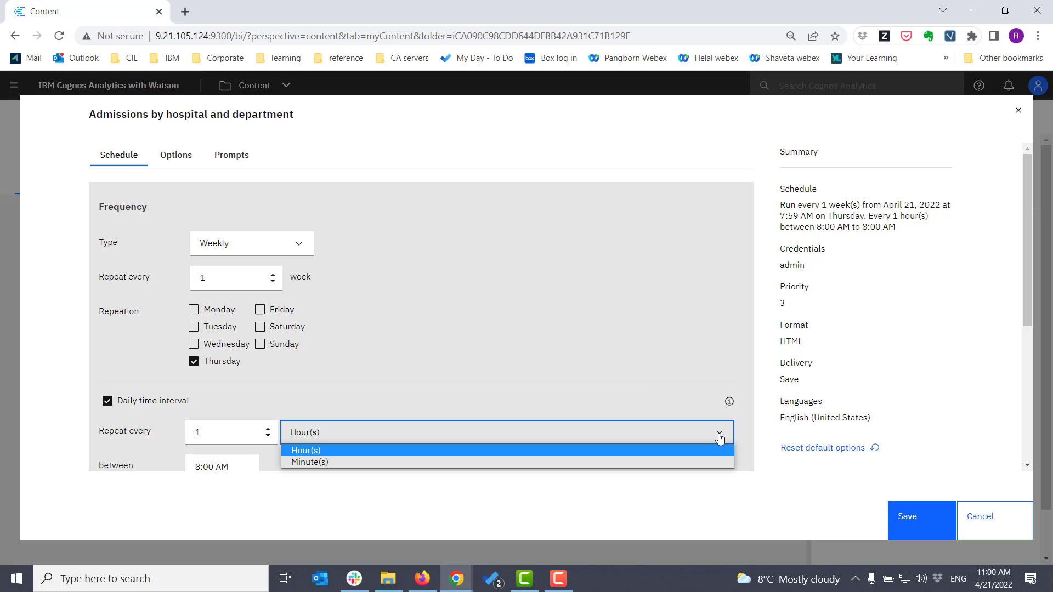
left_click(648, 371)
scroll(649, 371, "down", 5)
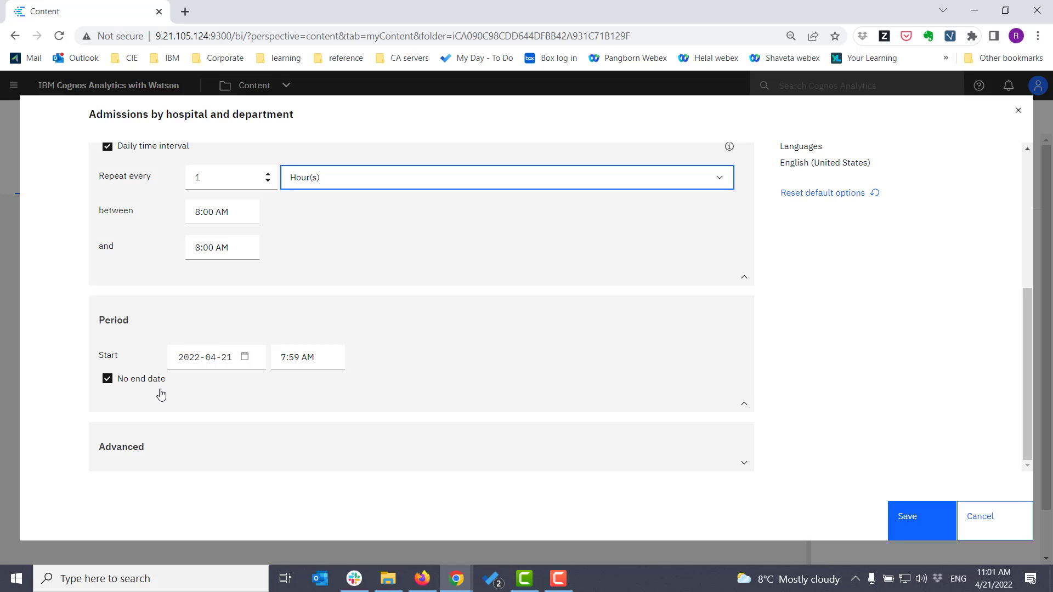
left_click(107, 379)
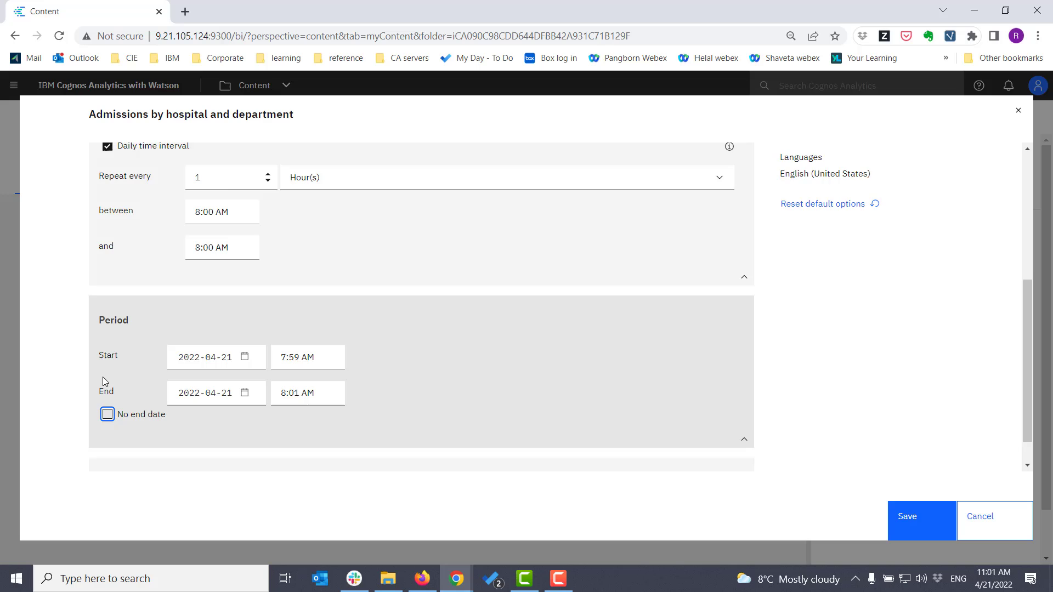
scroll(103, 377, "up", 10)
left_click(168, 161)
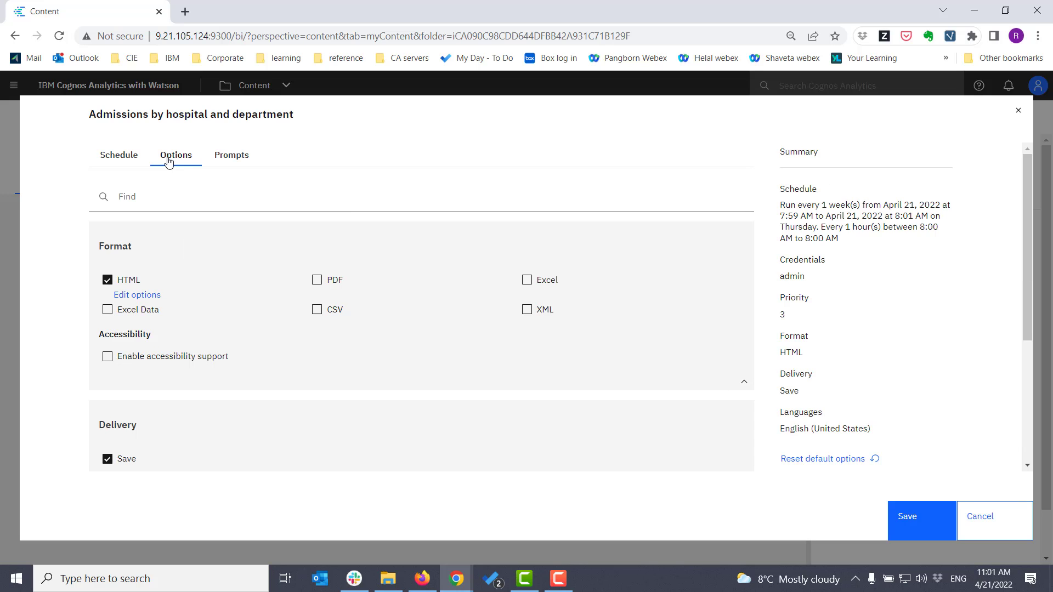
scroll(340, 380, "down", 4)
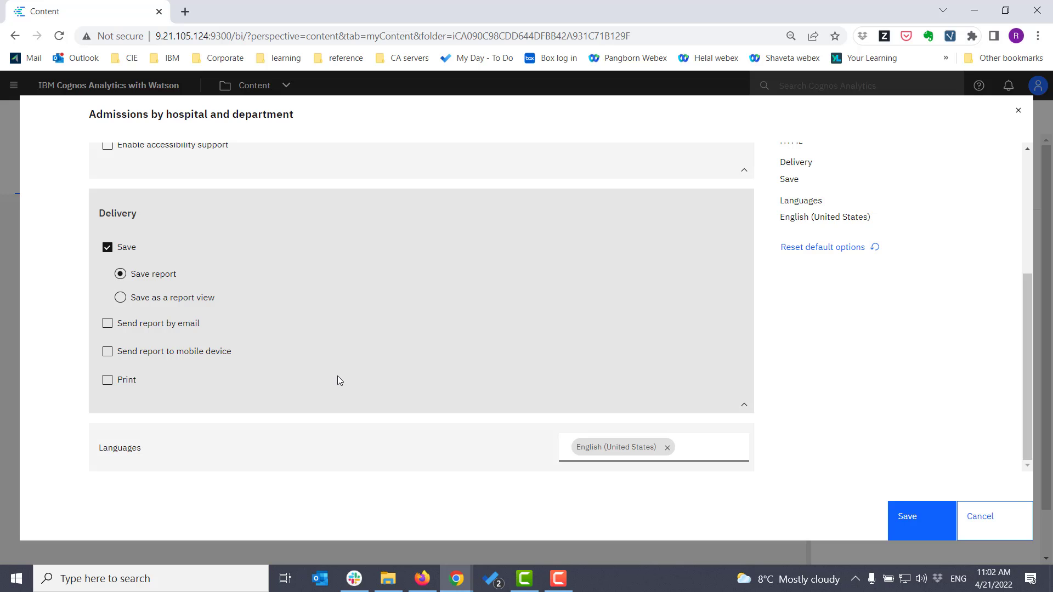
- Set prompts pDepartment to Cardiology and pHospitalName to Clements Health Centre, then save
left_click(233, 155)
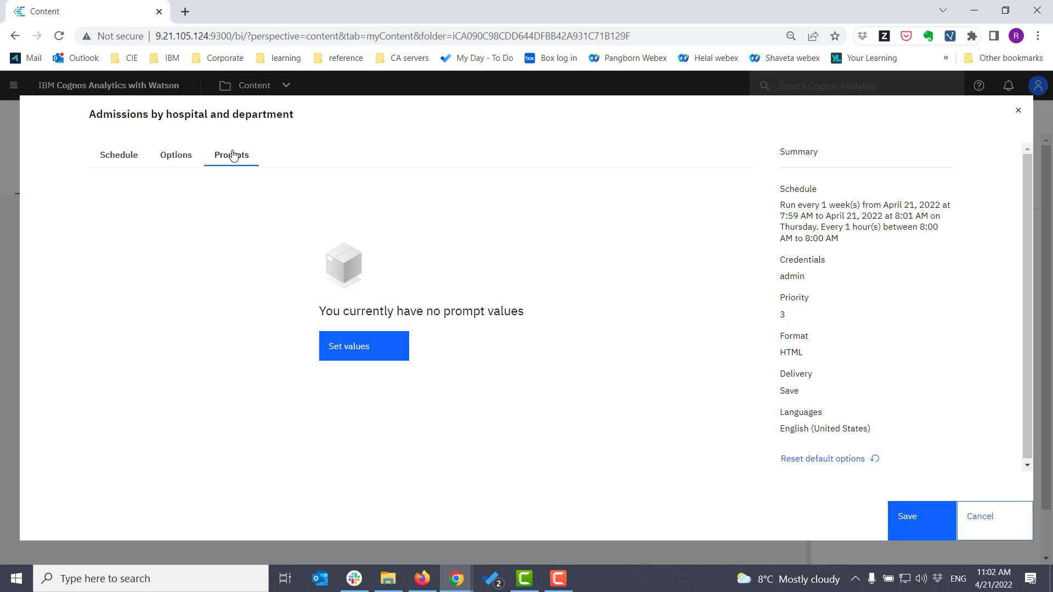
left_click(340, 350)
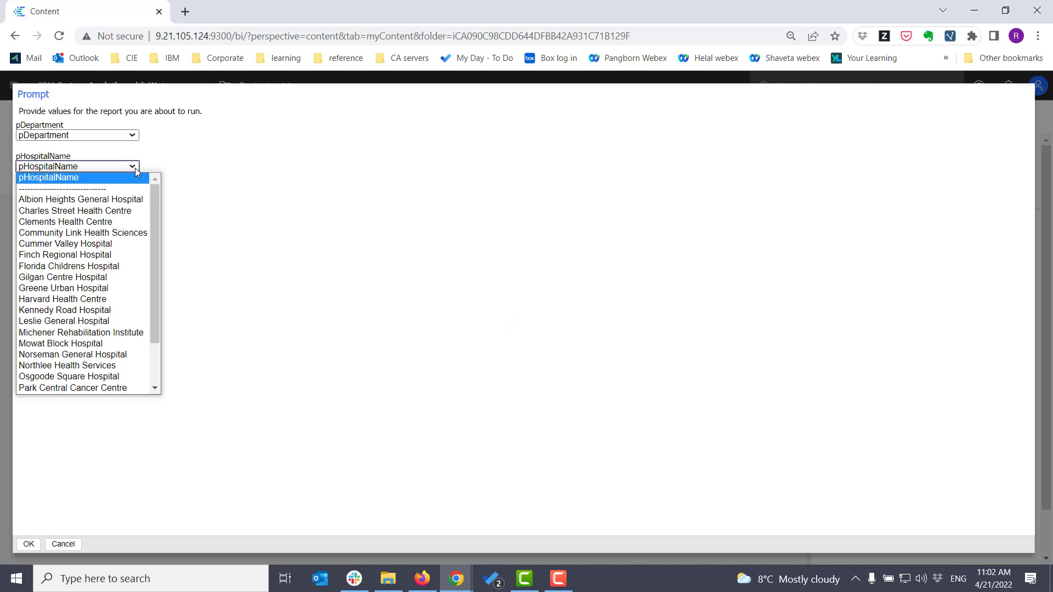
left_click(82, 222)
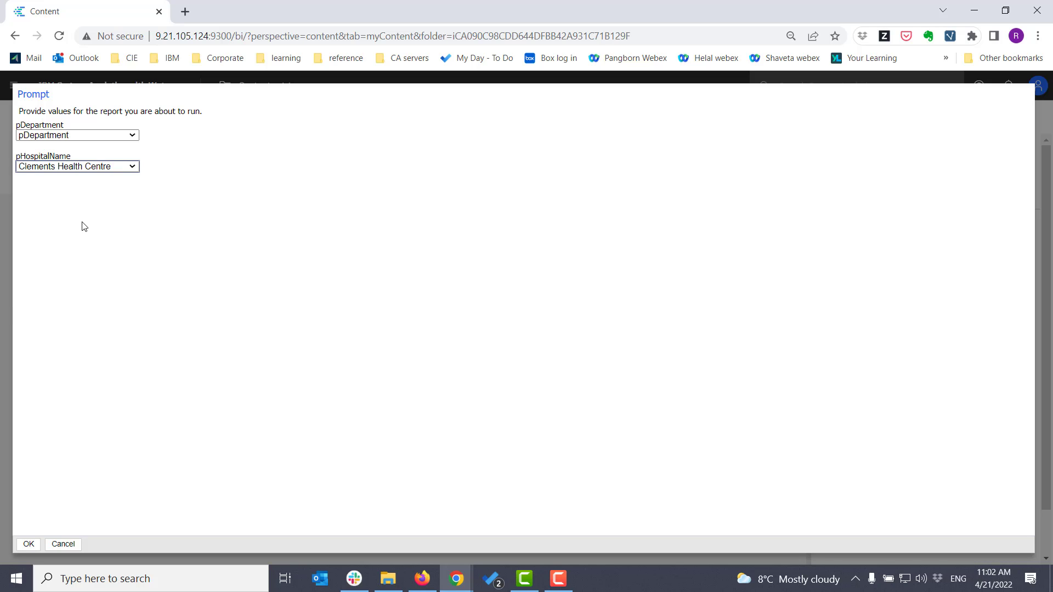
key("shift+Tab")
key("Down")
left_click(28, 543)
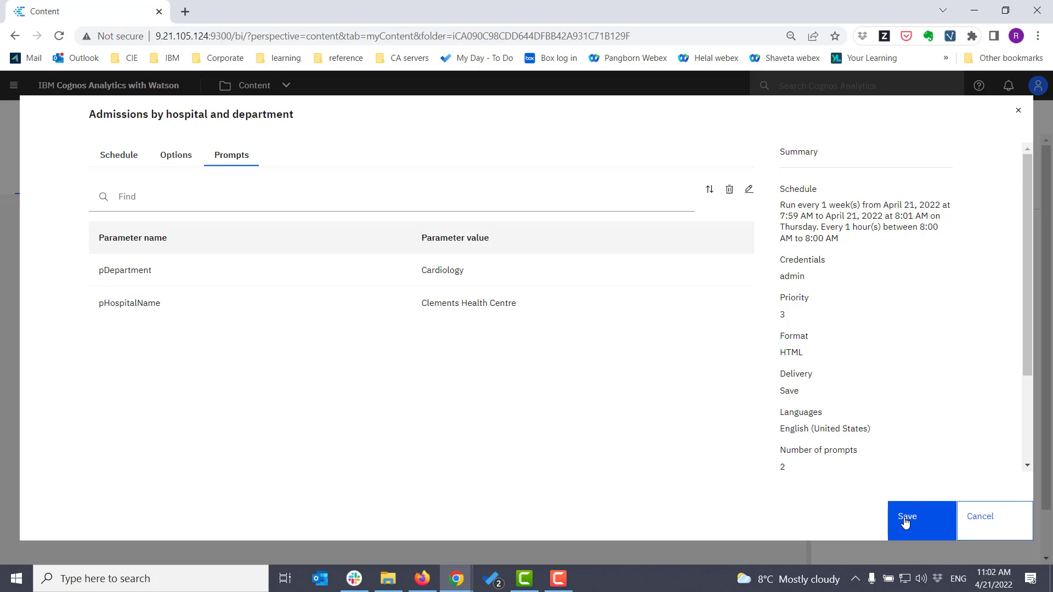
left_click(905, 526)
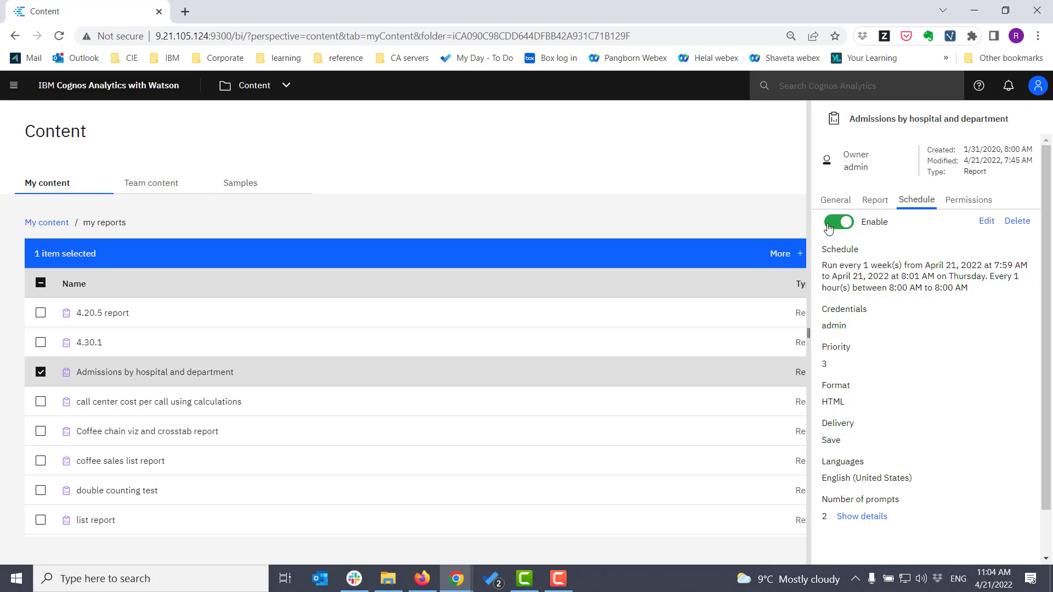
- Turn off the Enable toggle on the Admissions report's schedule
left_click(828, 229)
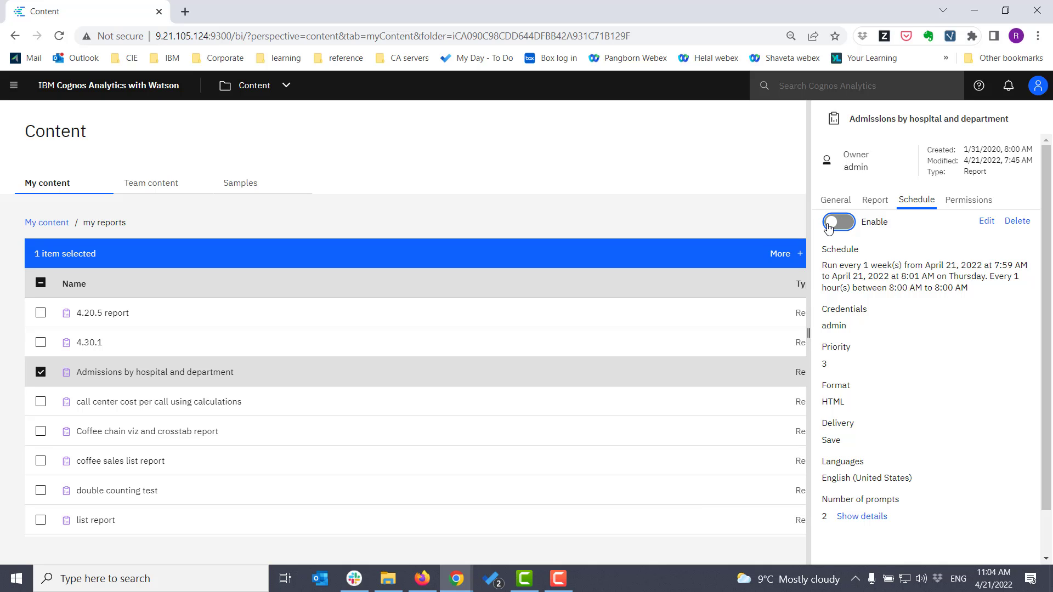